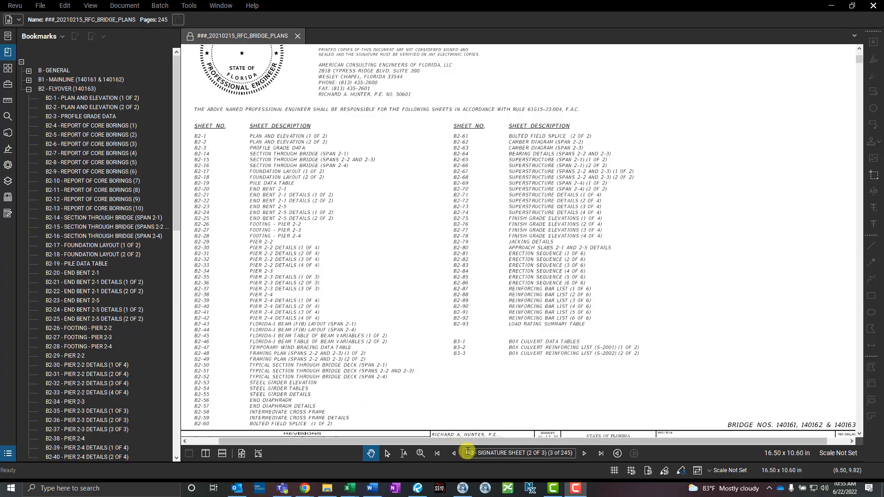
Step: Switch from the reviewed Revu sheet index to the OpenBridge Modeler Index of Sheets drawing
click(463, 488)
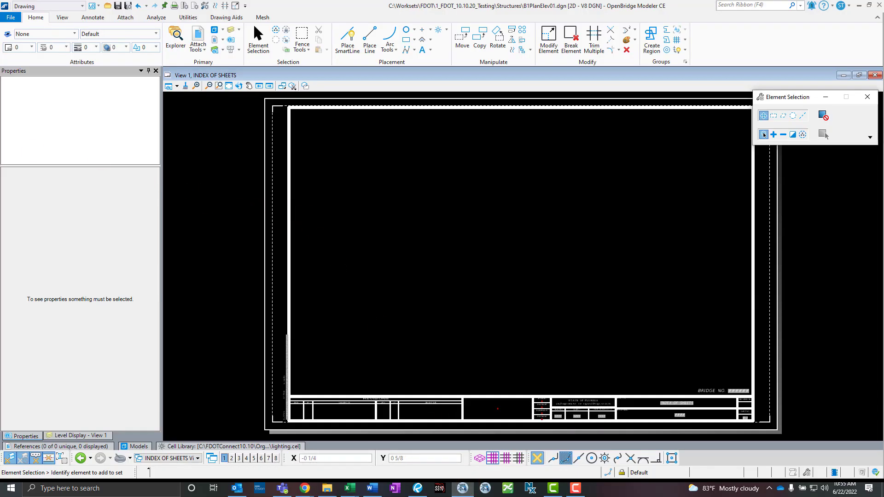
Step: Review the Sheet Index numbering settings for GENERAL SHEETS (4) and BRIDGE 1 (12)
drag(210, 69, 229, 70)
click(171, 115)
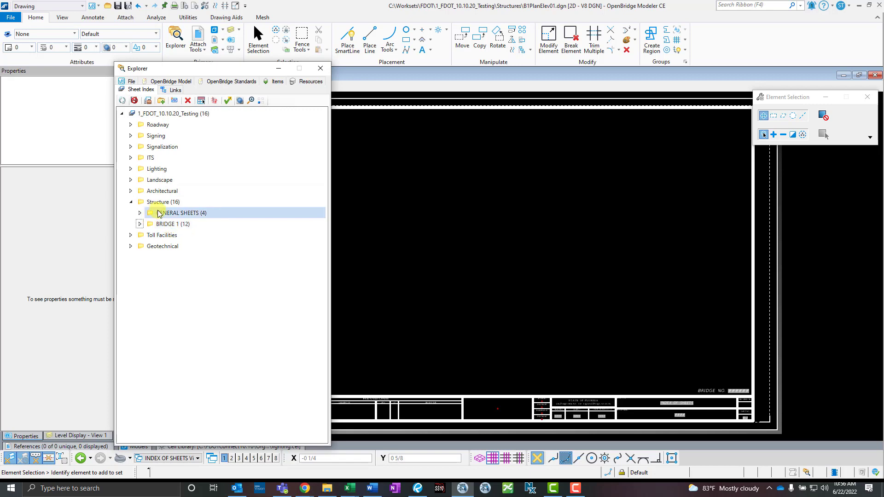
drag(202, 69, 286, 74)
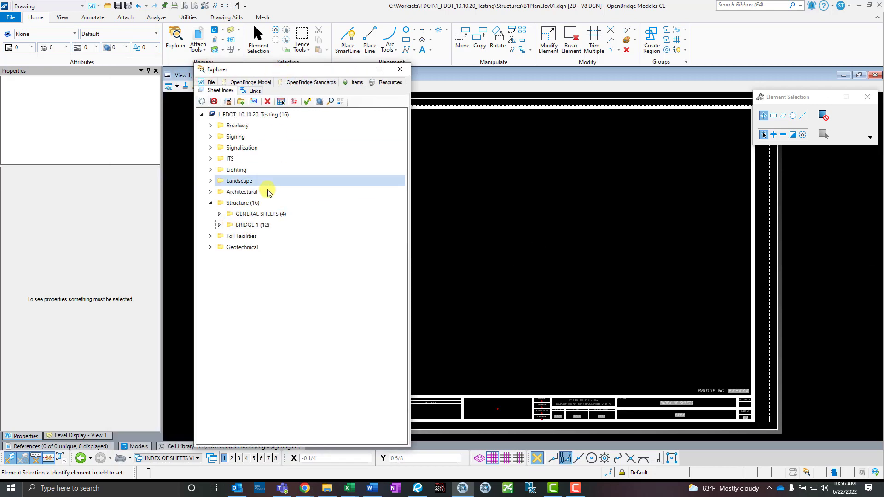
click(252, 215)
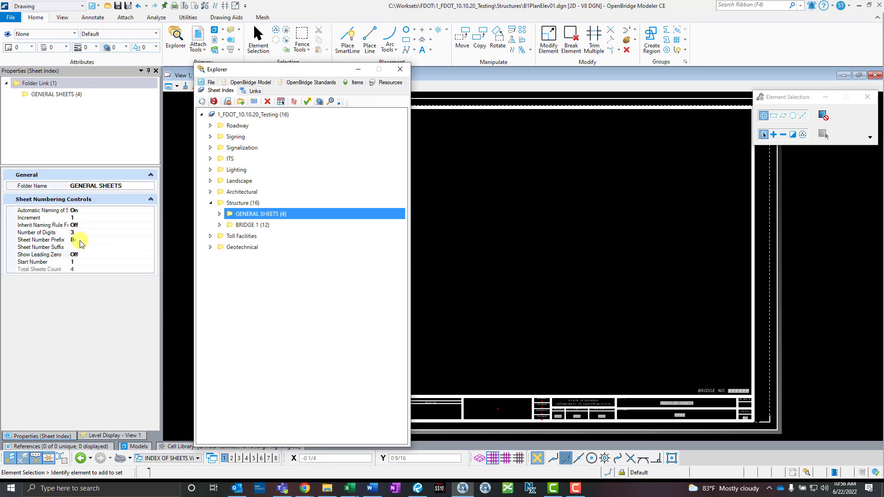
click(249, 225)
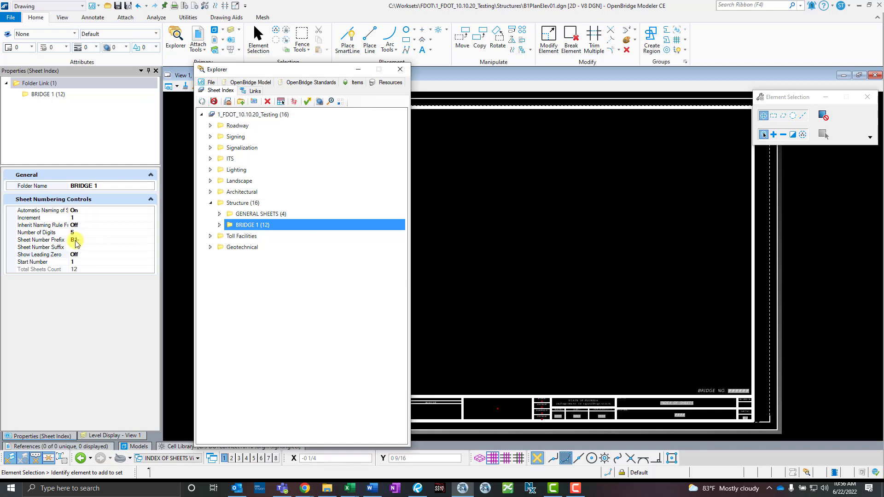
drag(277, 70, 114, 54)
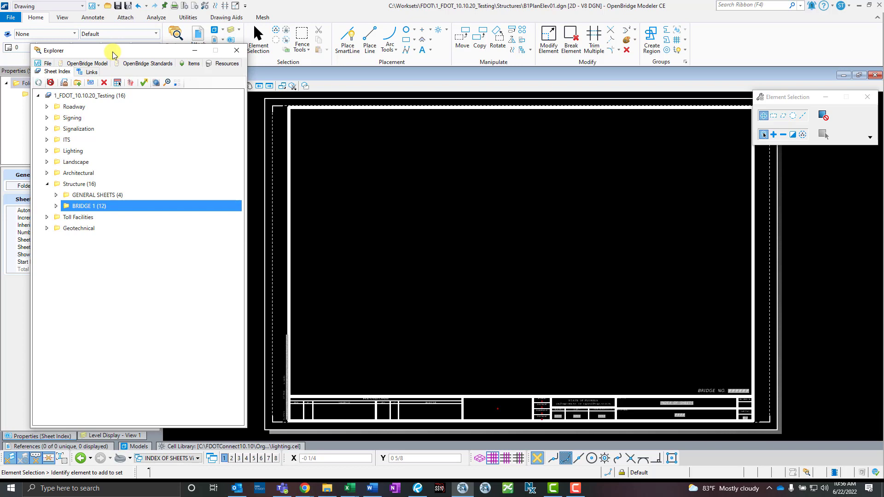
Step: Start a sheet index table from a report, using SHEET_INDEX_STRUCTURES as both seed and report
click(118, 84)
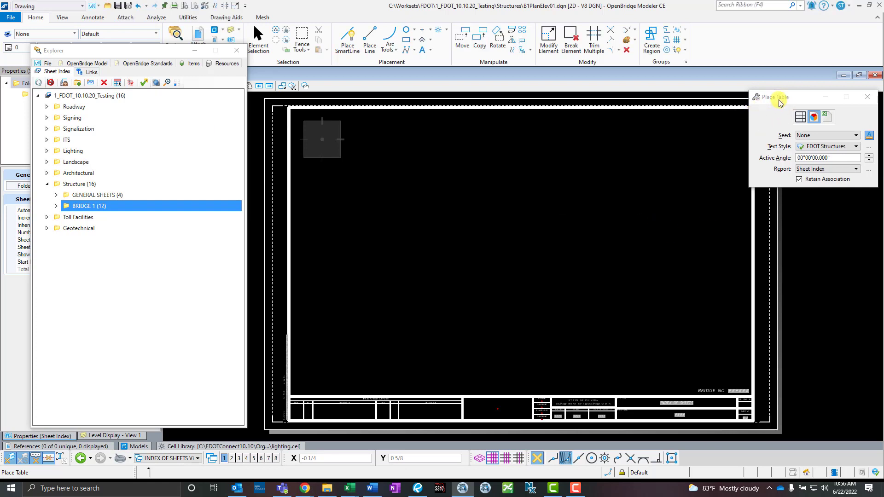
drag(783, 98, 725, 118)
click(759, 139)
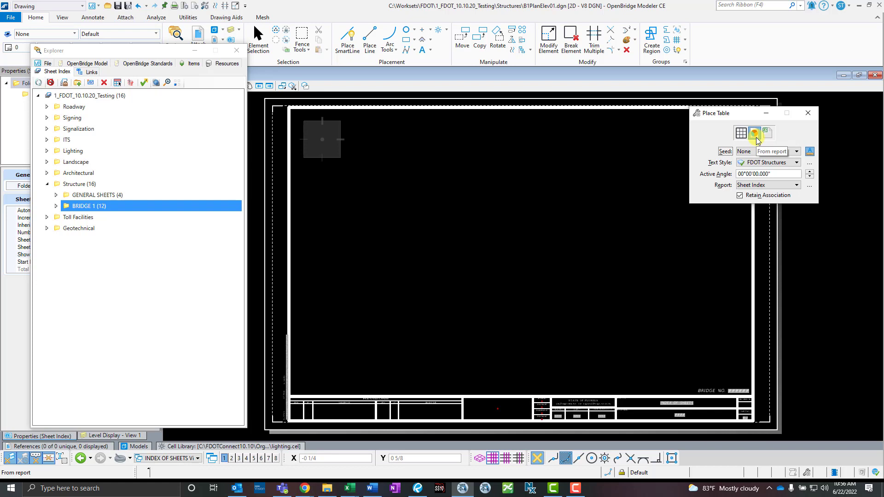
click(792, 152)
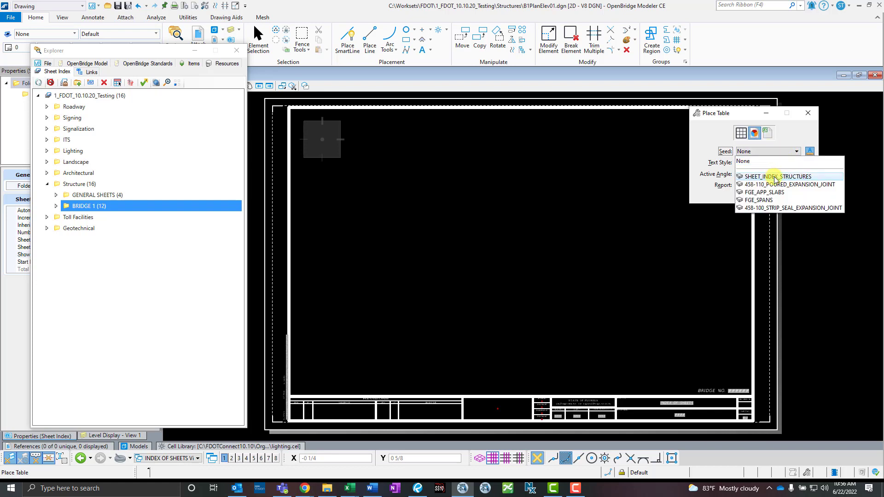
click(792, 178)
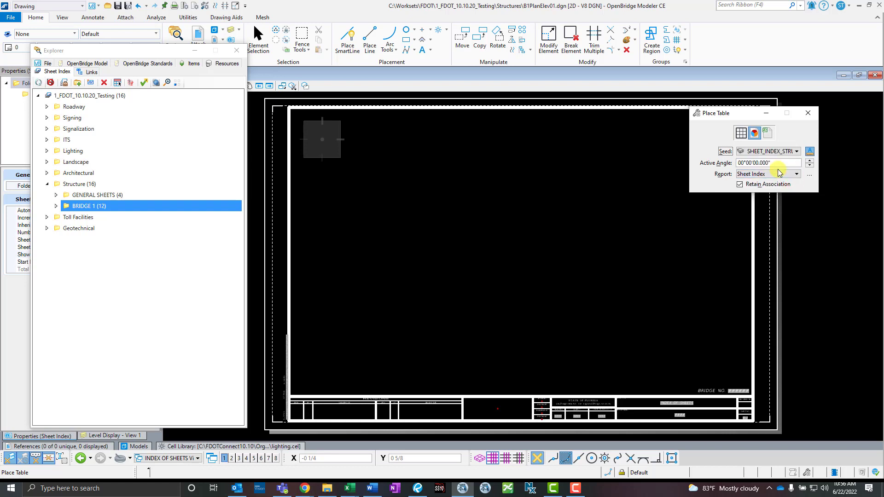
click(796, 175)
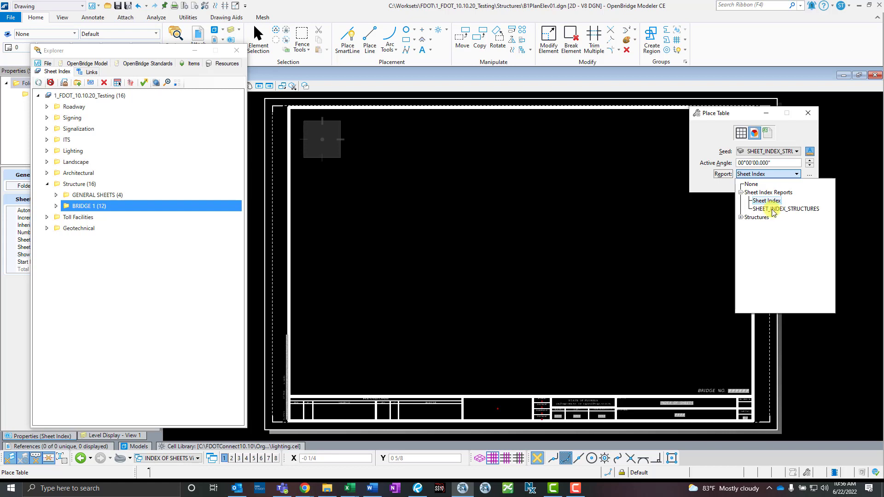
click(793, 209)
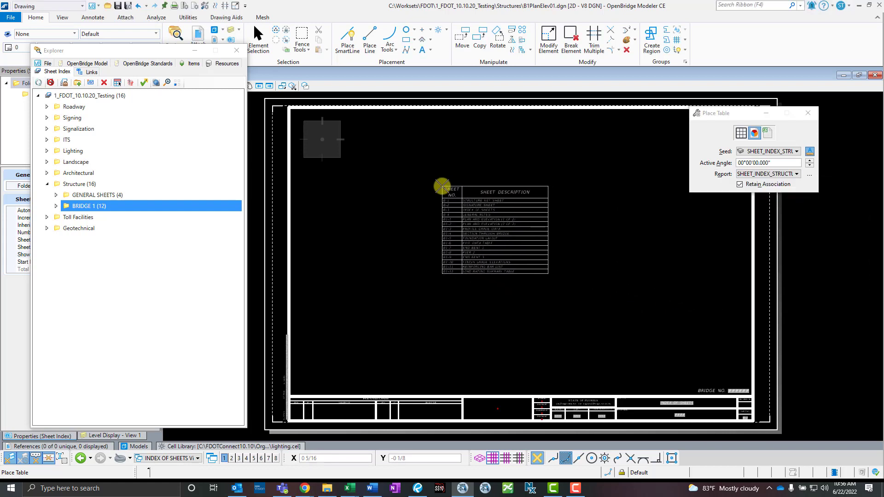
Step: Place the sheet index table at the sheet's top-left corner
scroll(308, 124, up, 3)
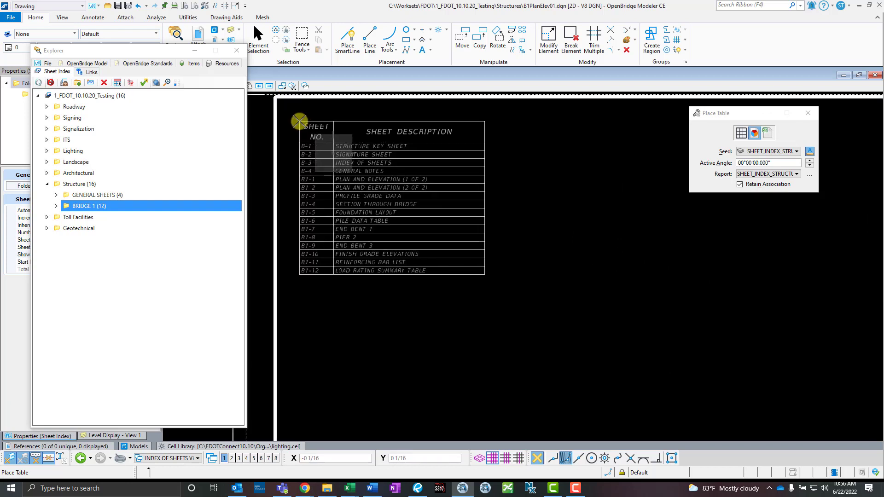
click(300, 122)
click(458, 133)
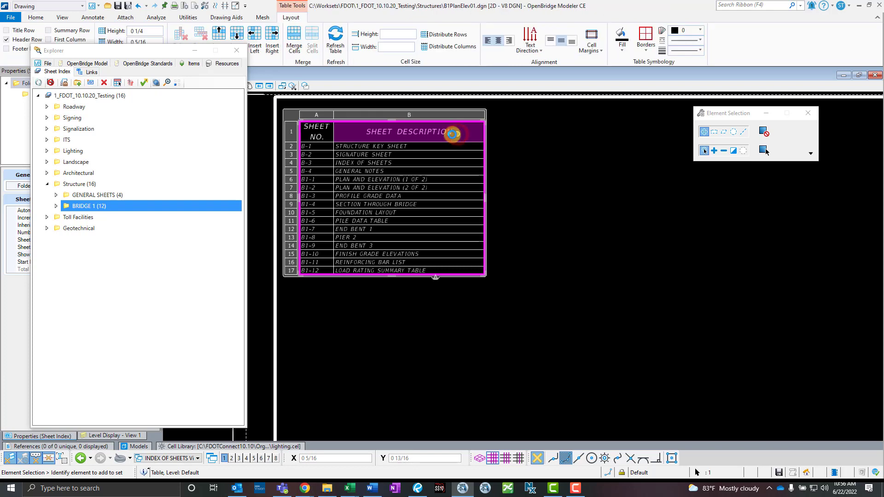
Step: Widen column B so each entry fits on one line, and compare with the Revu plans
click(483, 117)
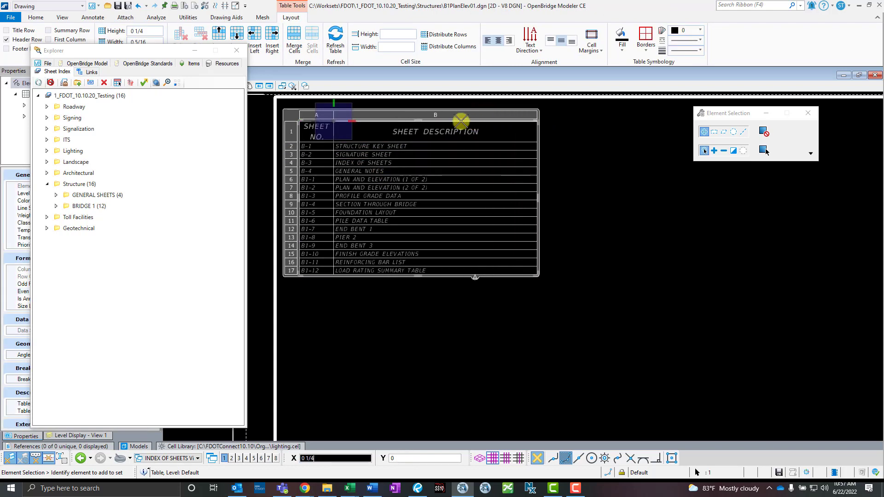
click(407, 121)
drag(408, 121, 471, 122)
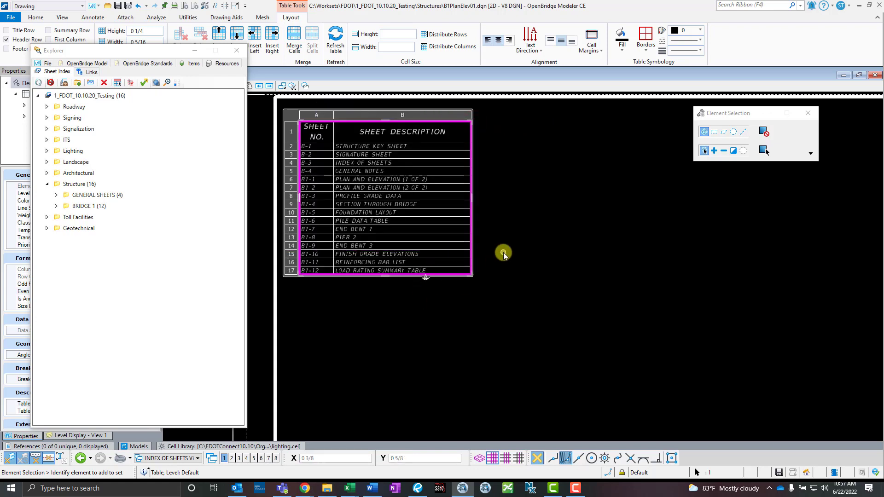
click(417, 489)
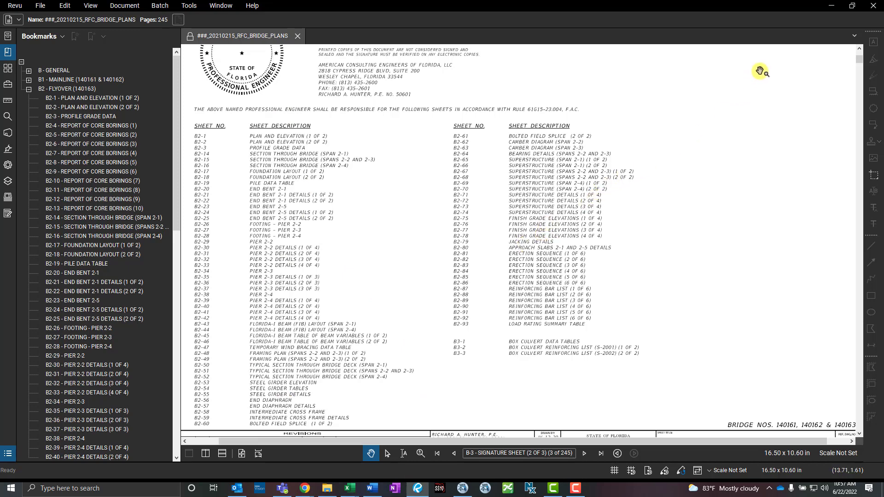
click(830, 6)
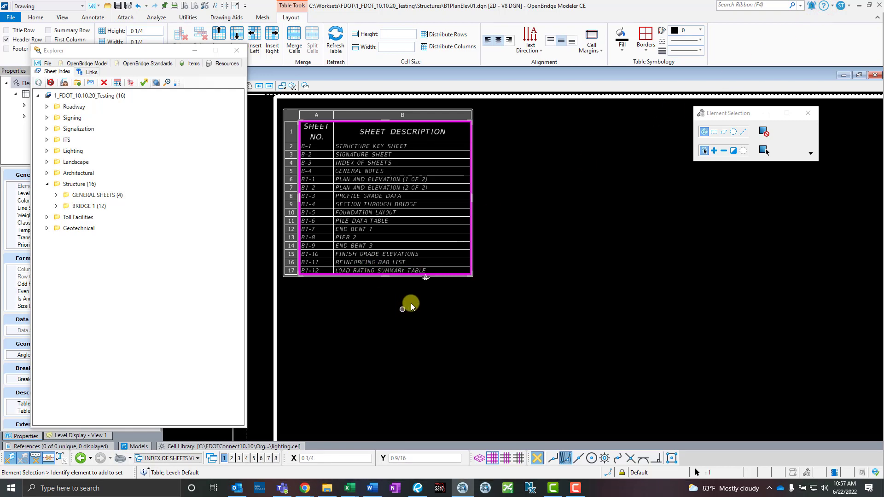
click(421, 291)
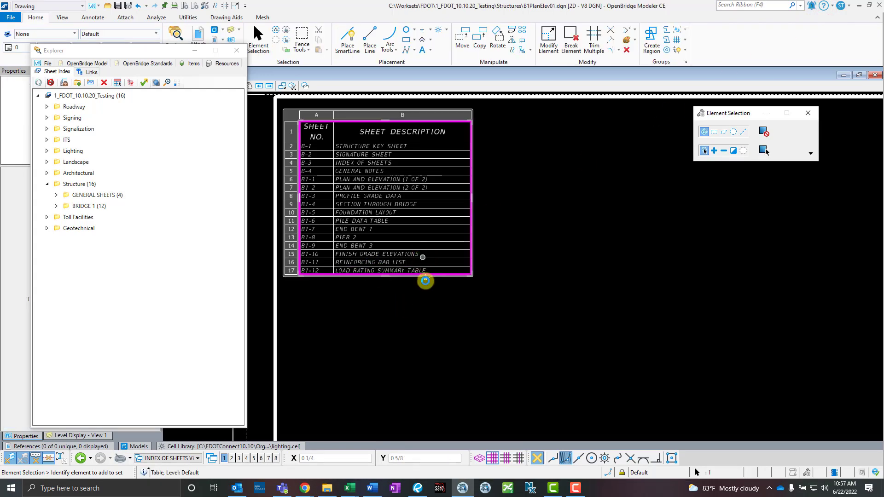
click(426, 280)
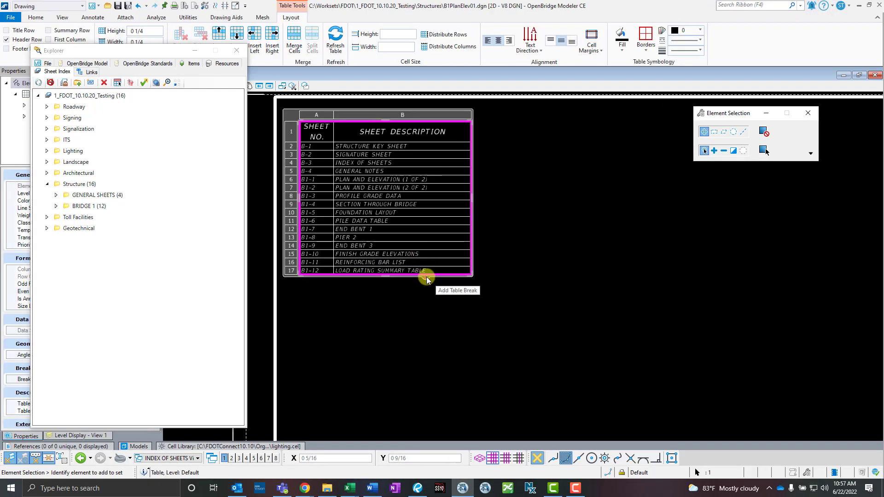
scroll(413, 195, down, 1)
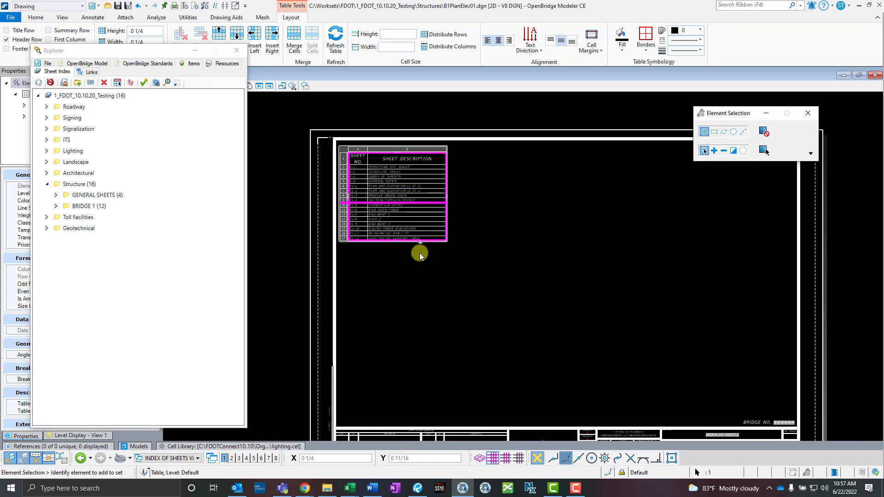
scroll(390, 219, down, 1)
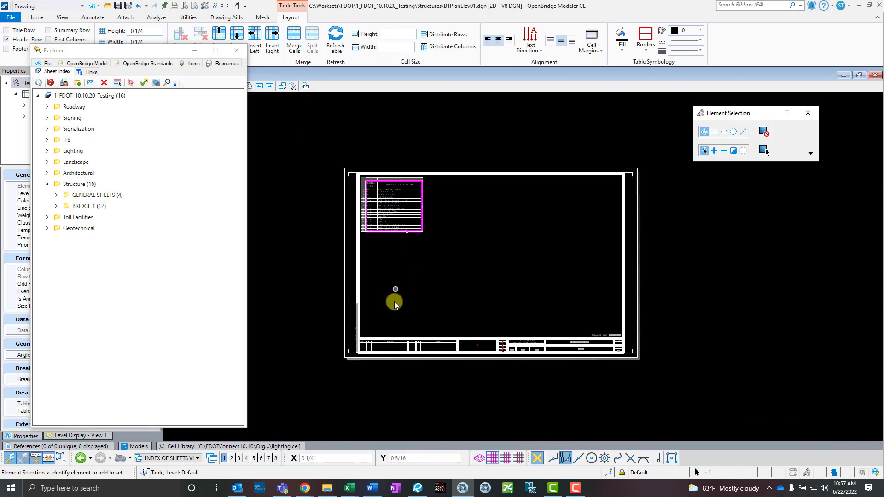
scroll(402, 249, up, 2)
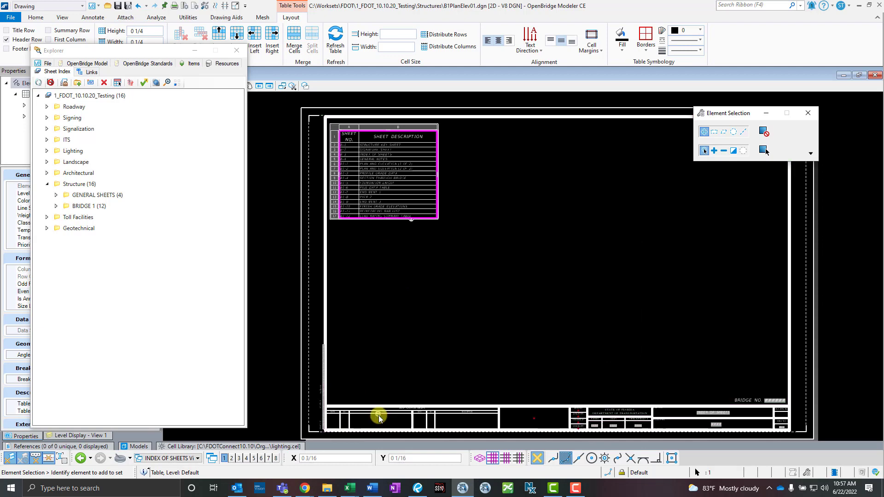
scroll(406, 189, up, 3)
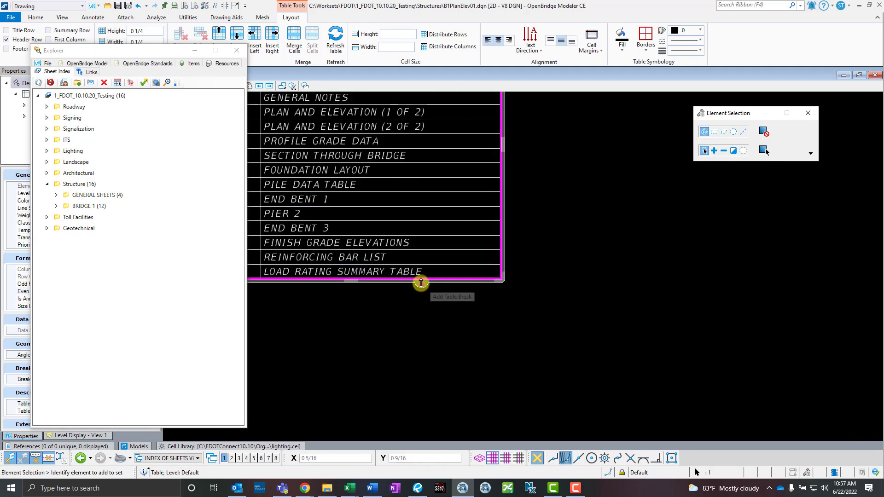
middle_drag(456, 302, 457, 359)
scroll(440, 360, down, 2)
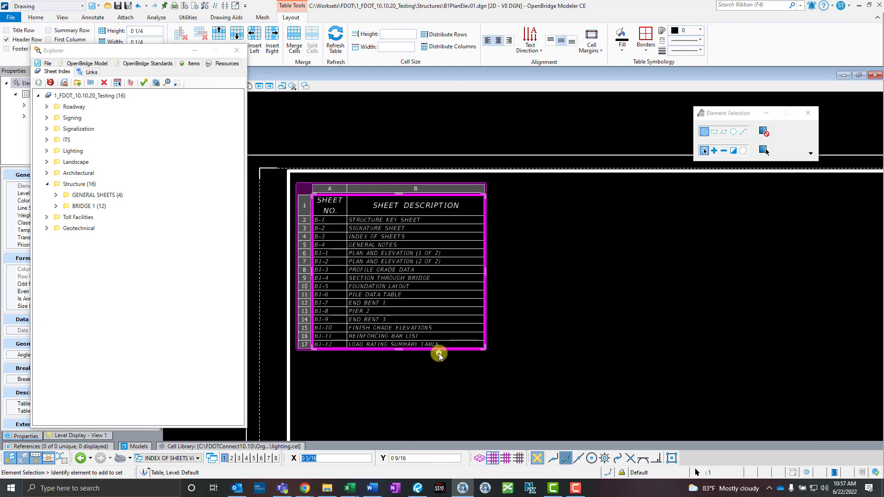
drag(439, 351, 441, 279)
click(649, 317)
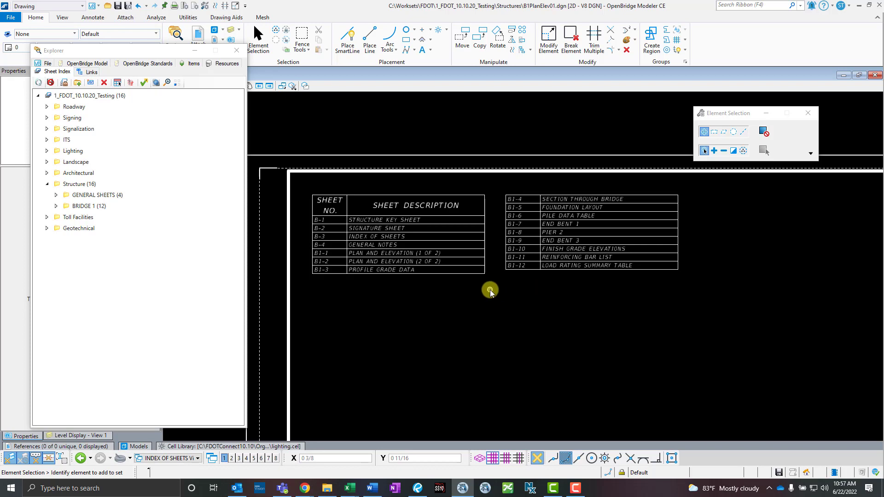
click(422, 272)
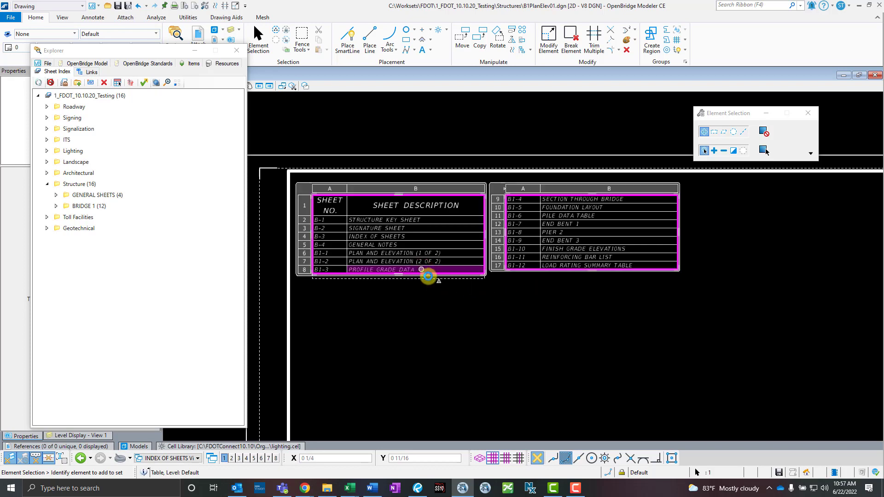
drag(438, 281, 438, 353)
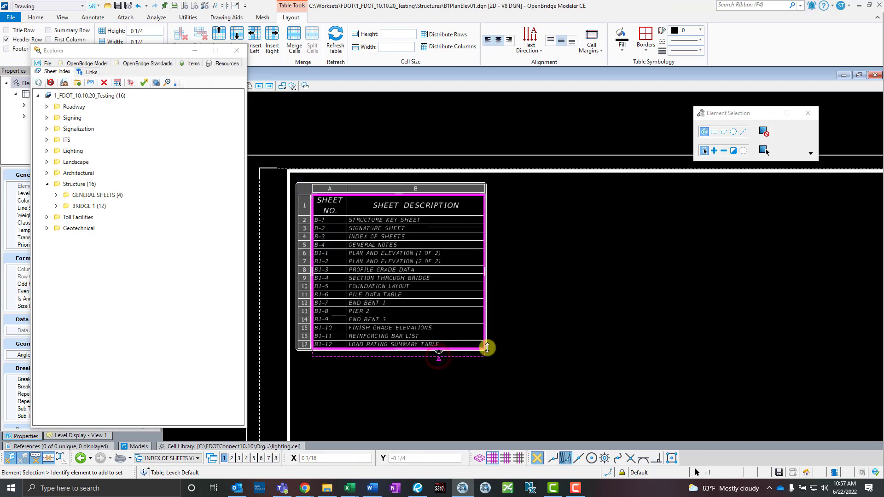
click(546, 255)
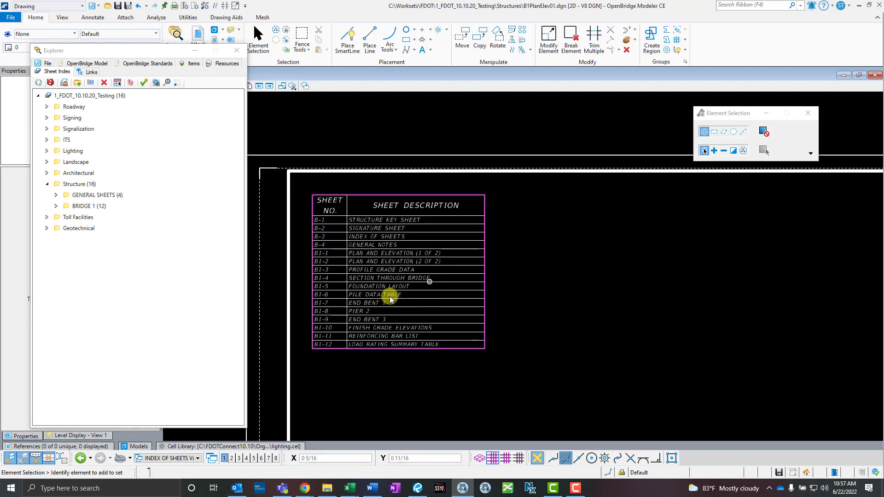
scroll(361, 233, down, 4)
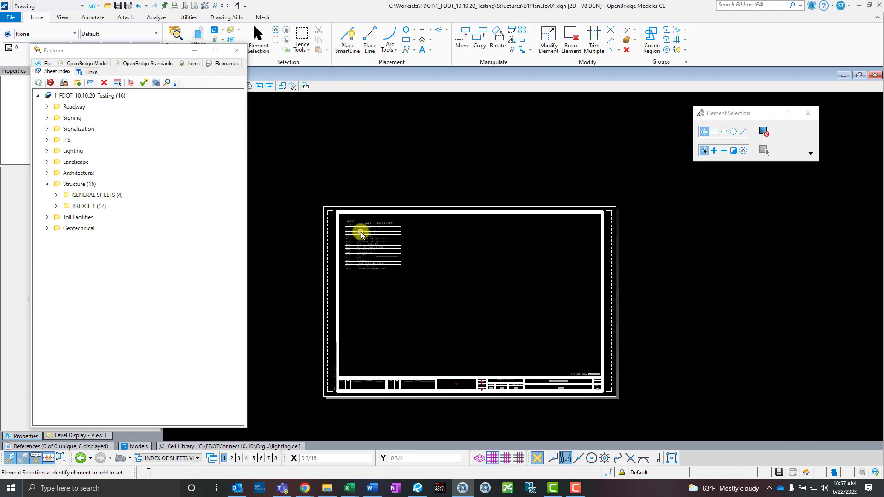
Step: Expand the BRIDGE 1 (12) folder to list sheets B1-1 through B1-12
scroll(361, 234, up, 2)
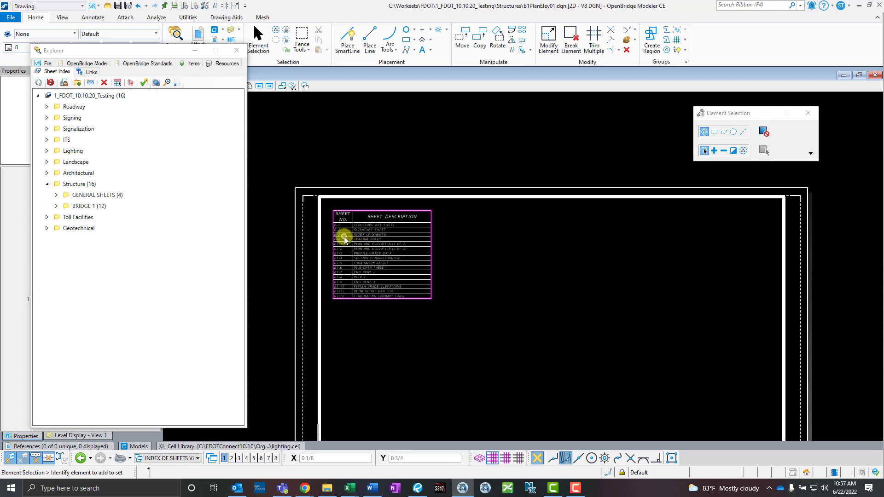
scroll(323, 262, up, 2)
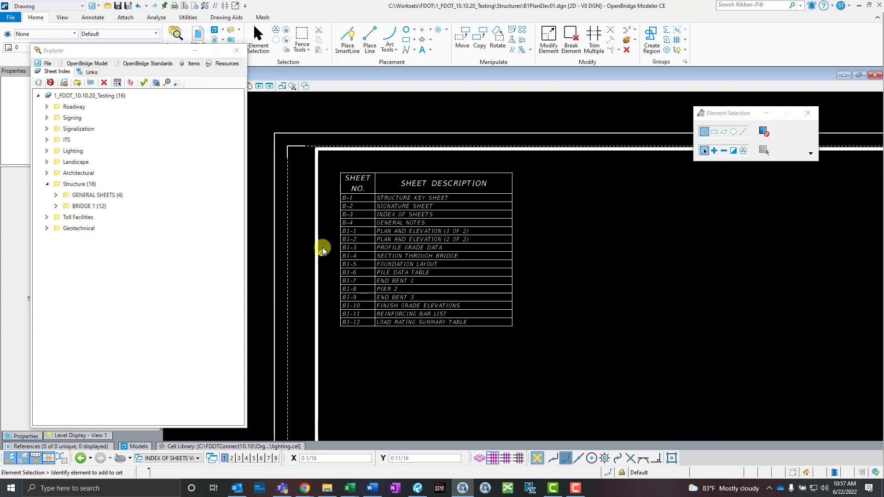
scroll(327, 233, up, 2)
middle_drag(330, 231, 328, 253)
click(84, 210)
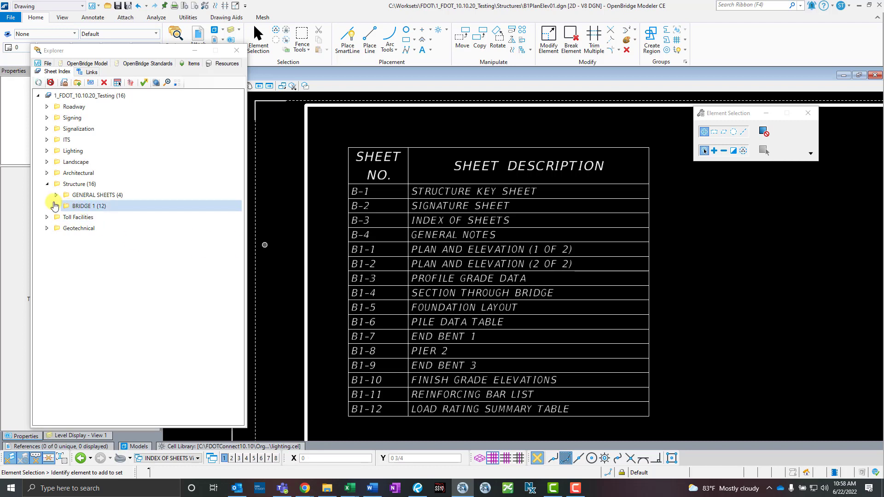
click(56, 207)
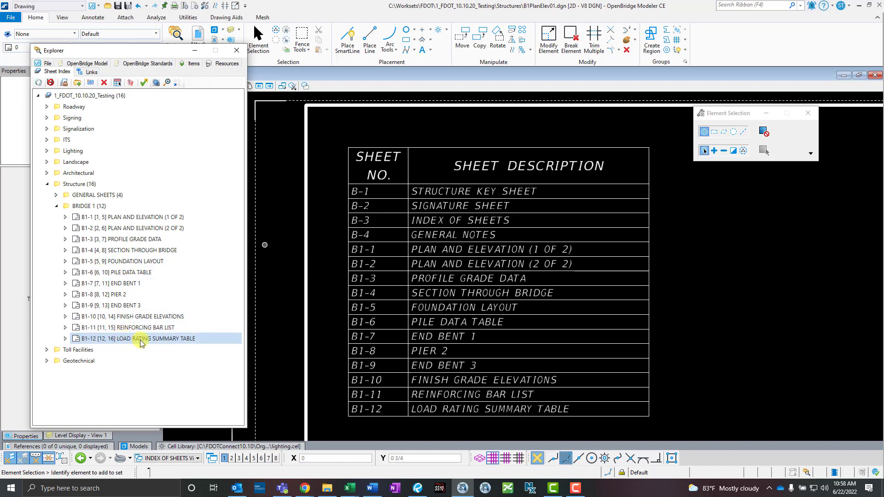
Step: Move LOAD RATING SUMMARY TABLE to B1-2, update the sheet model properties, and refresh the table
drag(115, 339, 108, 227)
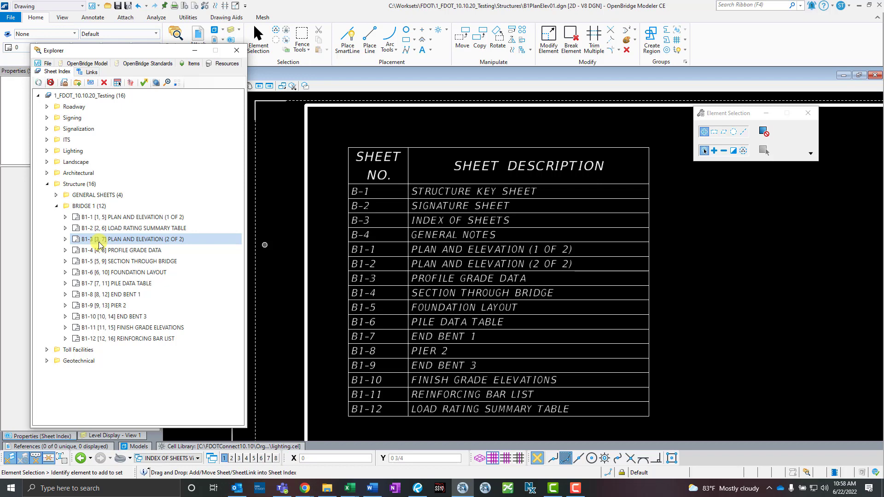
click(95, 206)
right_click(95, 207)
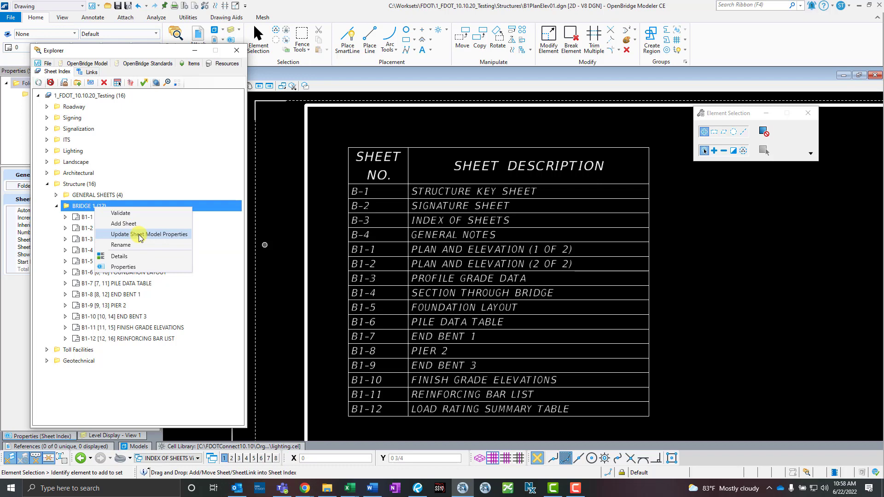
click(140, 235)
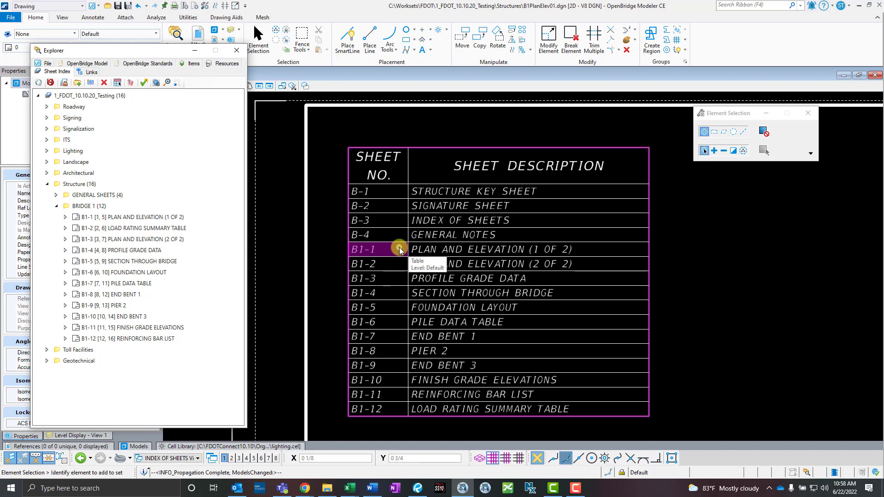
click(360, 170)
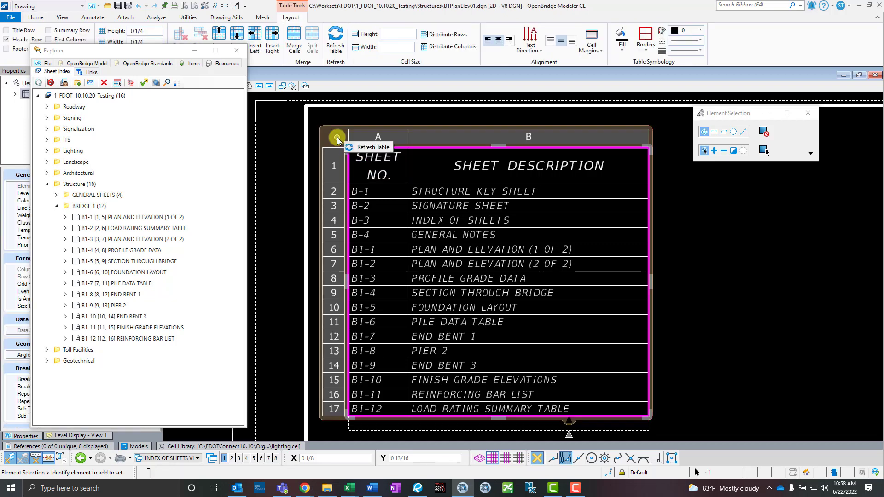
click(360, 145)
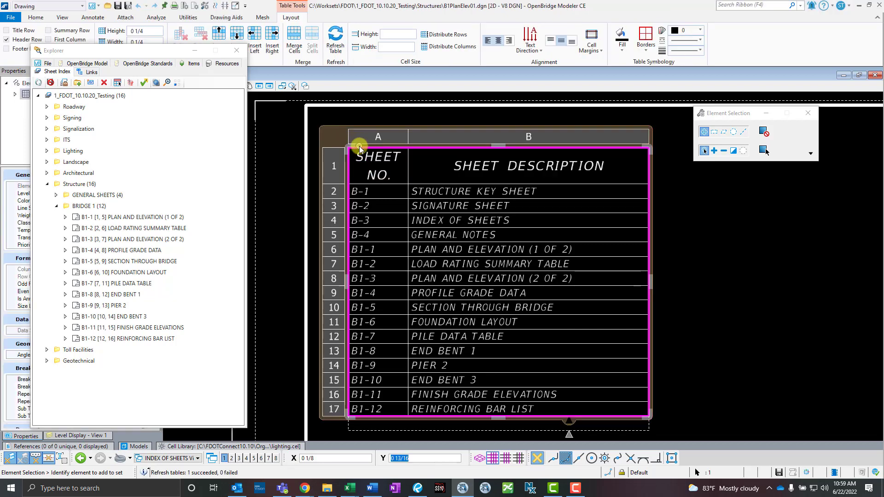